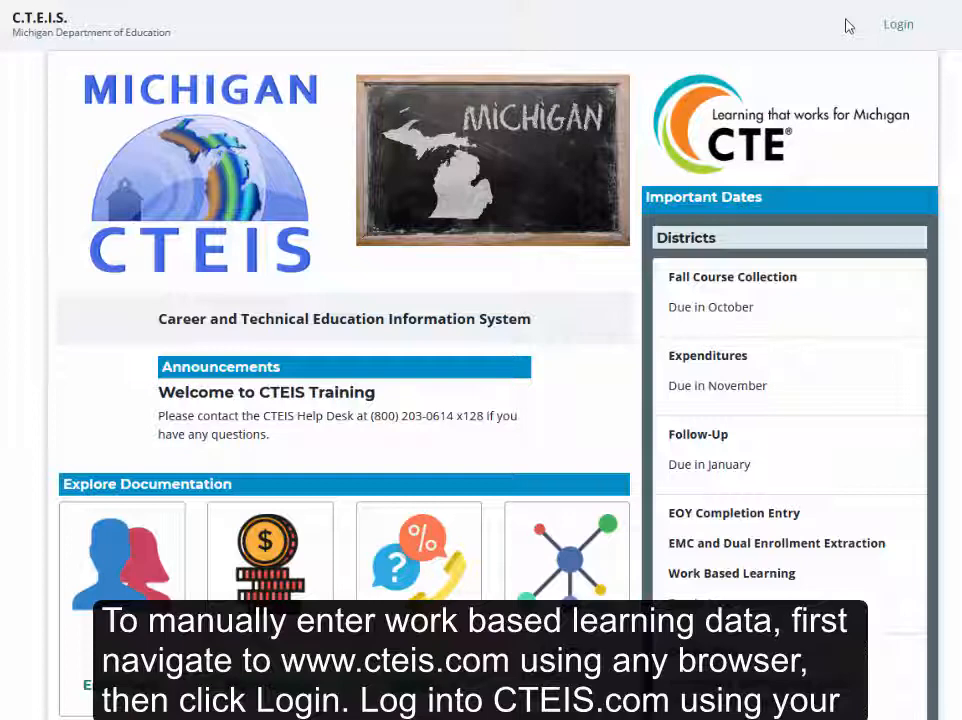
# Log in to the CTEIS account with the MEIS user name and password.
pyautogui.click(911, 30)
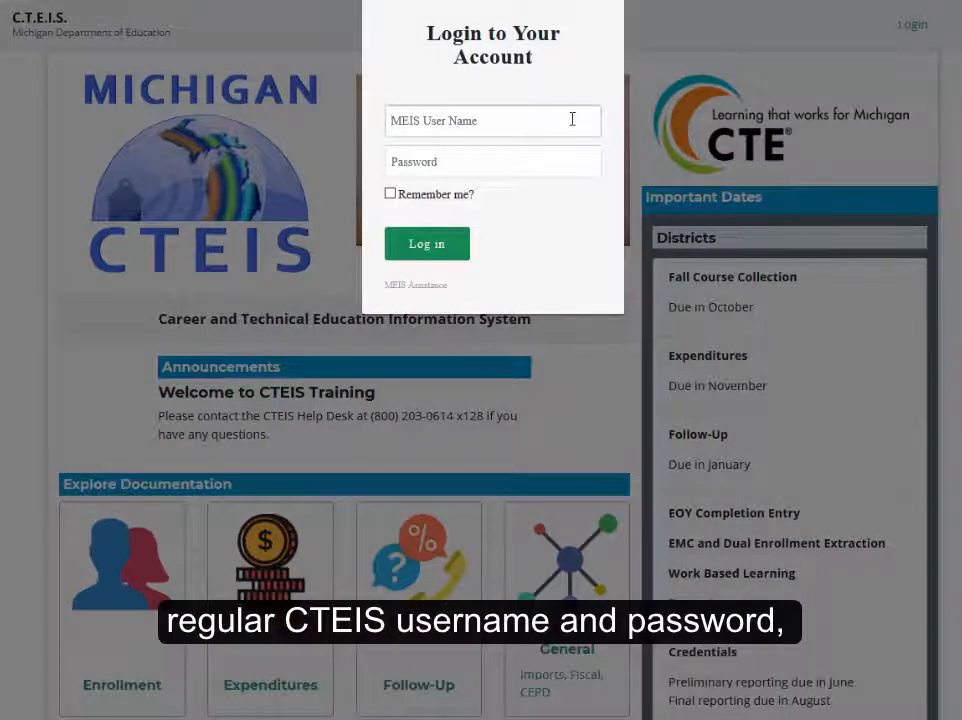
pyautogui.click(570, 118)
pyautogui.write('CTEIS Training')
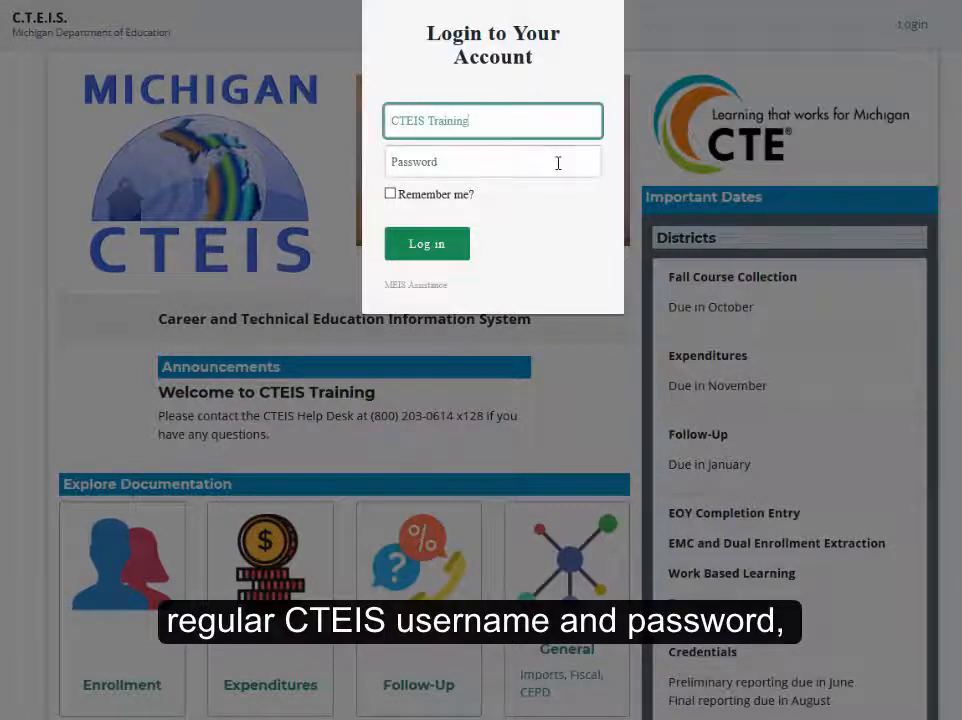
pyautogui.click(558, 163)
pyautogui.write('•••••')
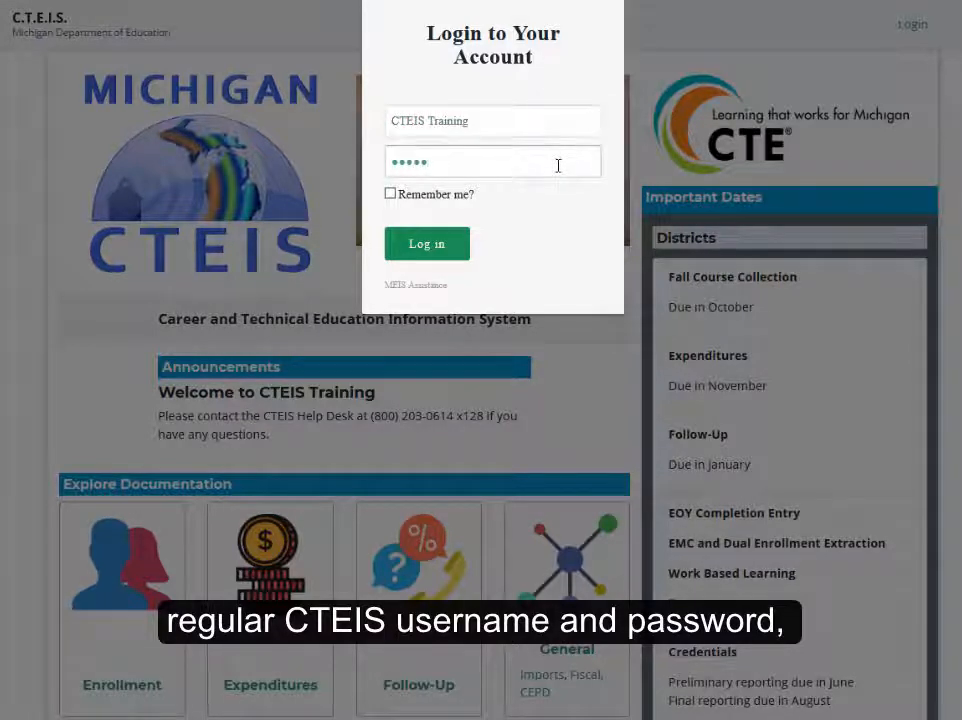
pyautogui.click(457, 253)
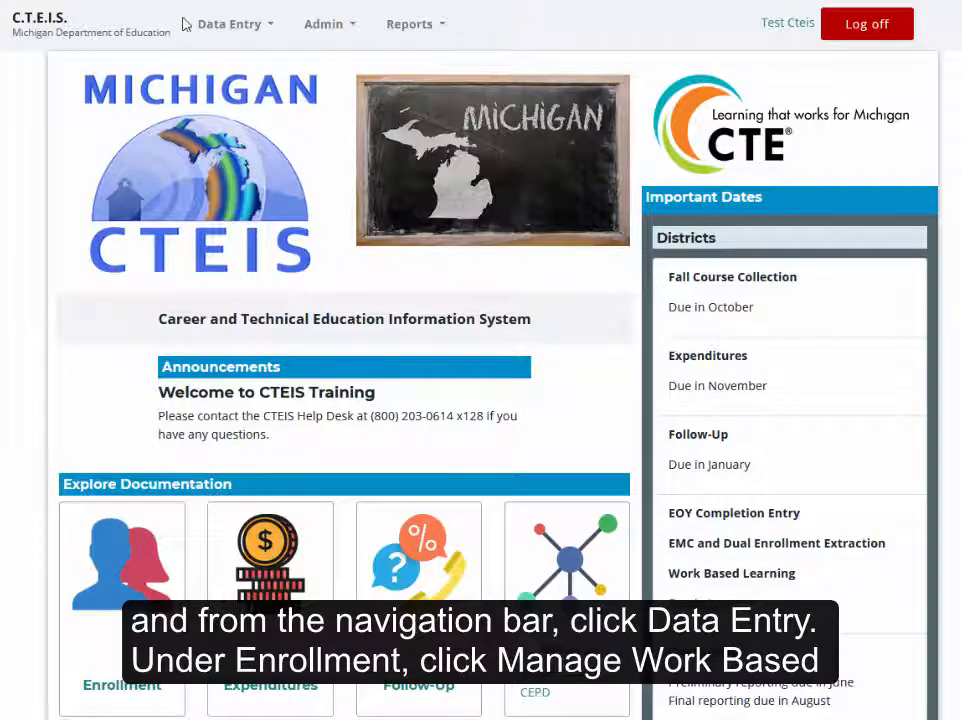
# Open the Manage Work Based Learning page and list the programs of the Oakland Schools district.
pyautogui.click(262, 28)
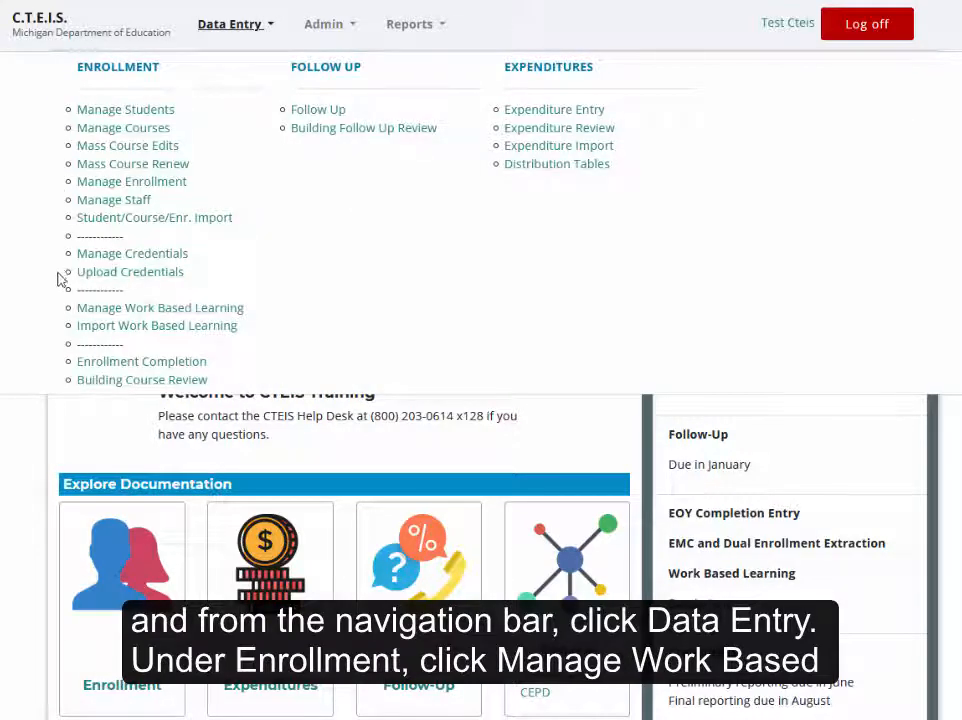
pyautogui.click(243, 318)
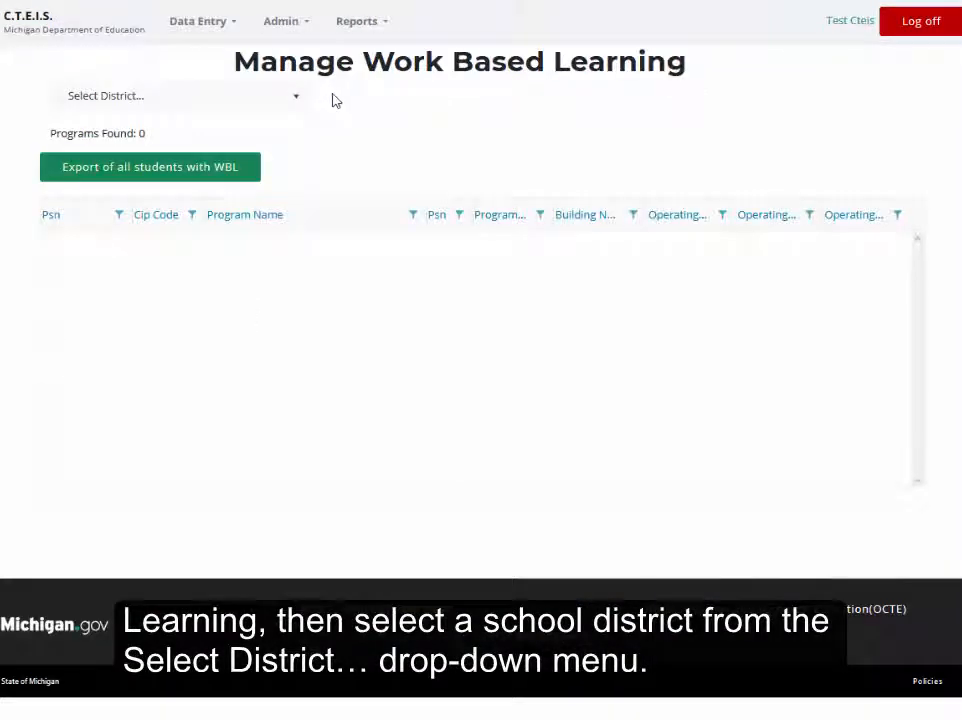
pyautogui.click(297, 105)
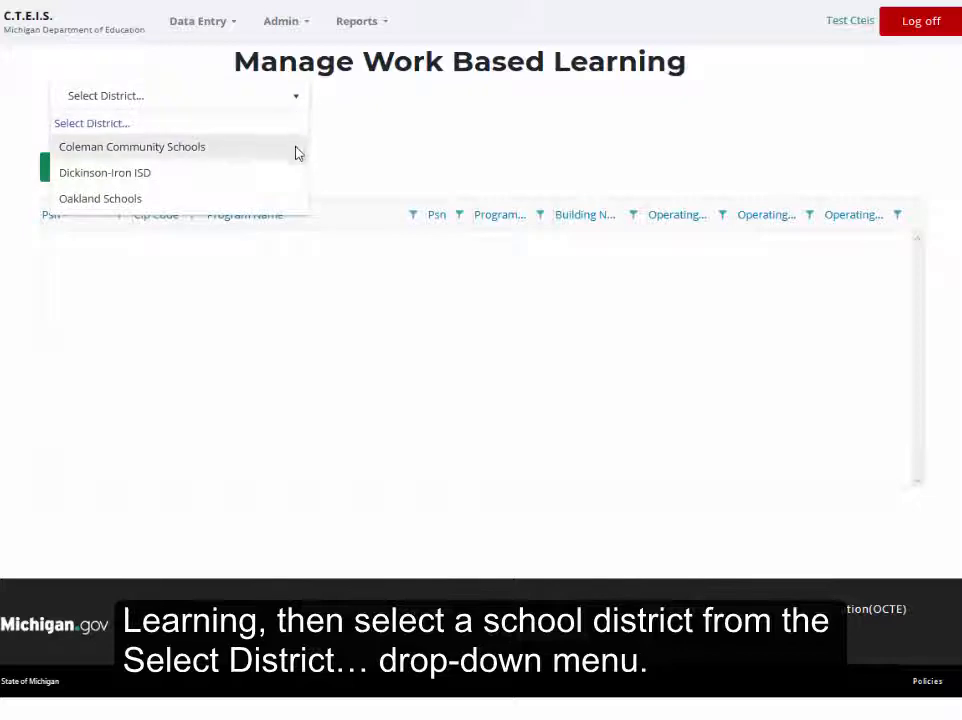
pyautogui.click(294, 199)
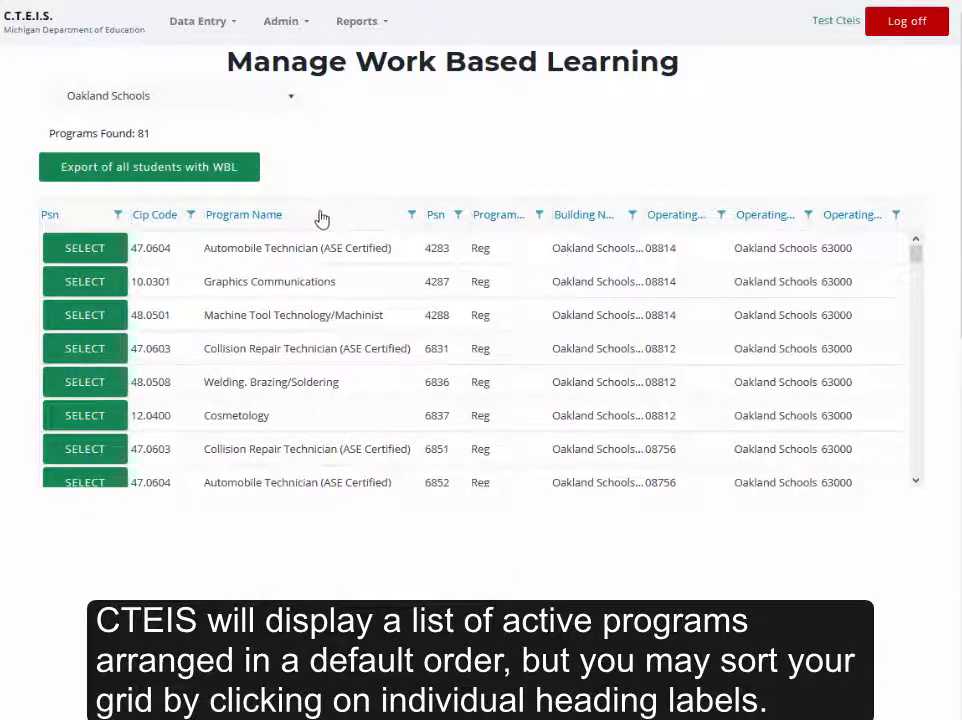
# Sort the program list by Program Name ascending and descending, and restore its default order.
pyautogui.click(322, 218)
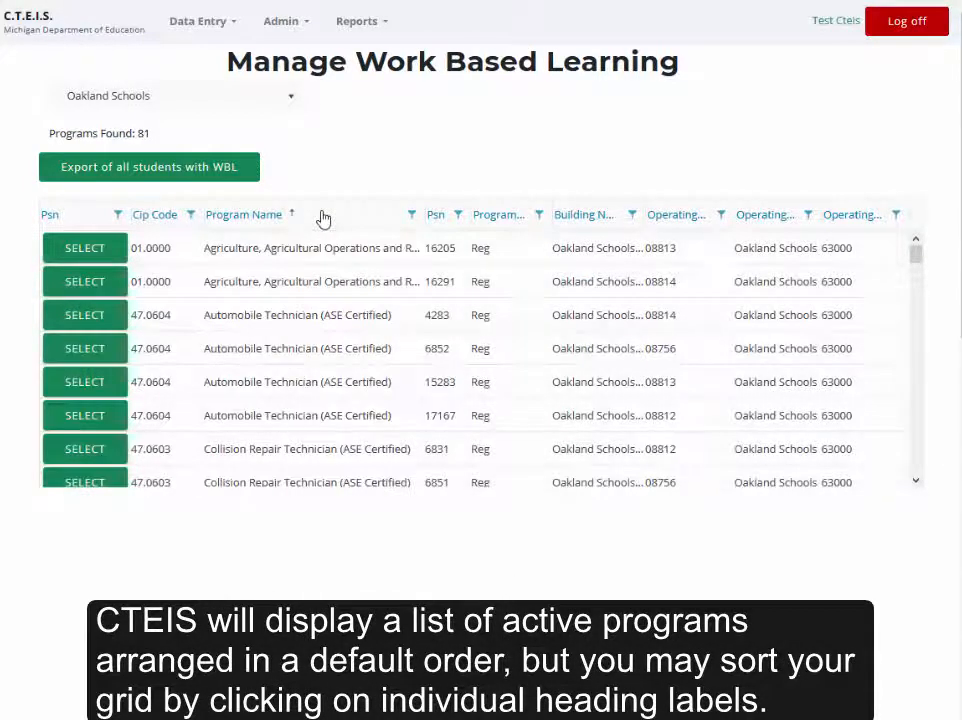
pyautogui.click(322, 218)
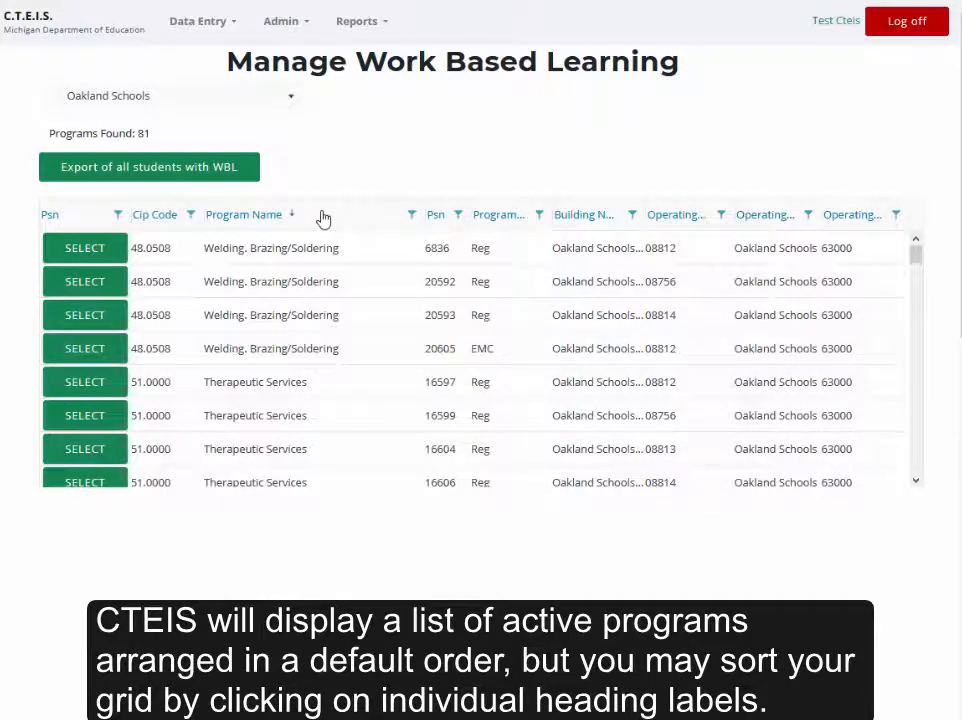
pyautogui.click(323, 216)
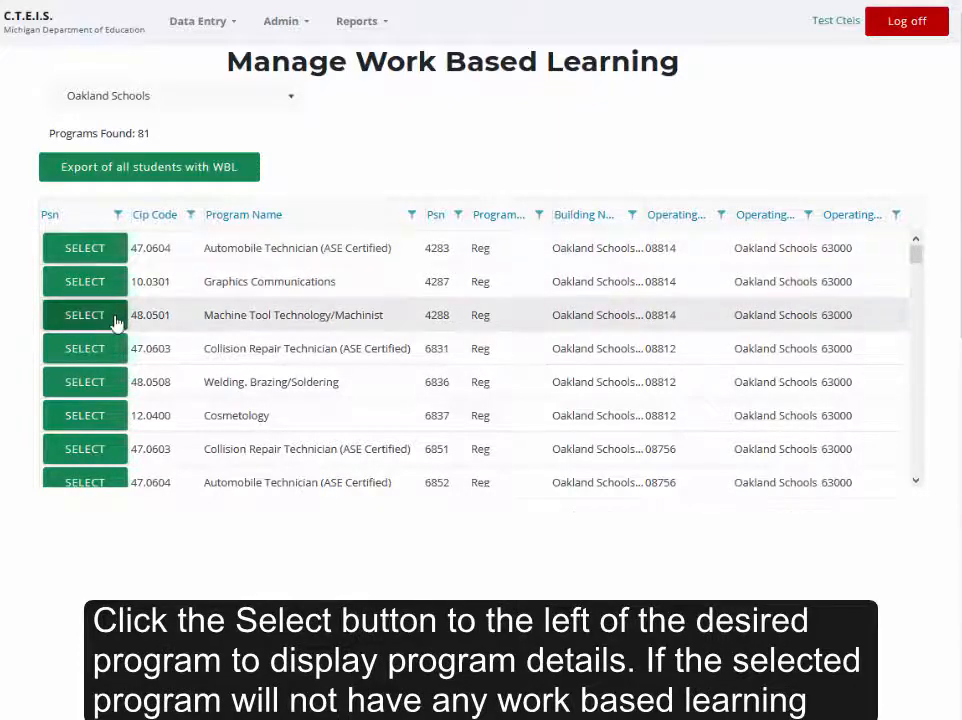
# Select the Machine Tool Technology/Machinist program with PSN 4288 and mark it as not having any WBL experiences.
pyautogui.click(116, 319)
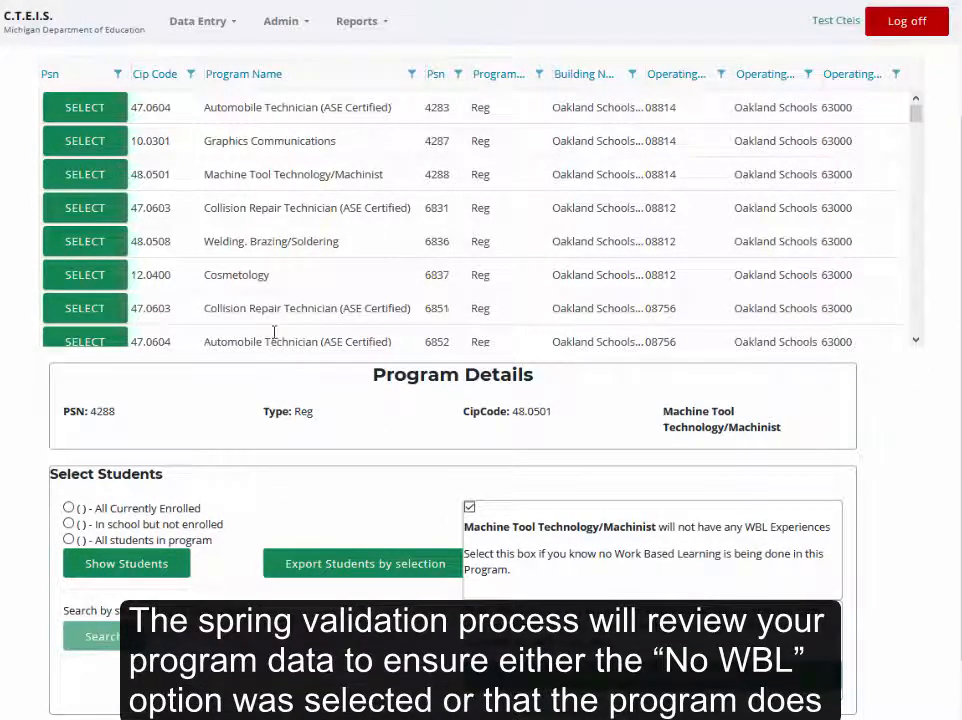
# Select the Automobile Technician (ASE Certified) program with PSN 4283 and show all students in the program.
pyautogui.click(118, 114)
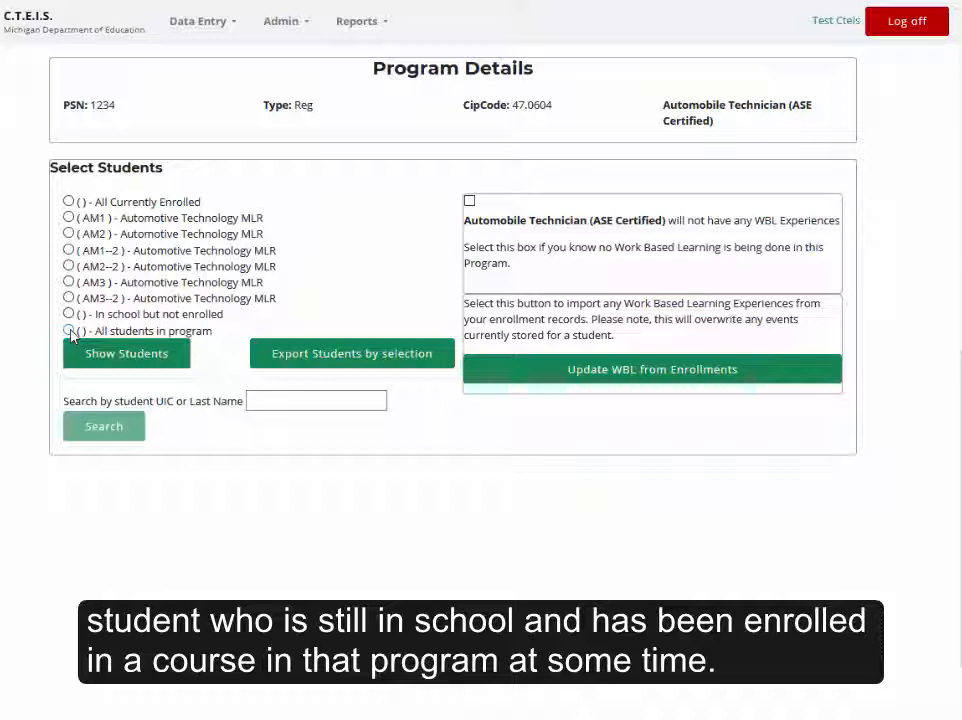
pyautogui.click(69, 331)
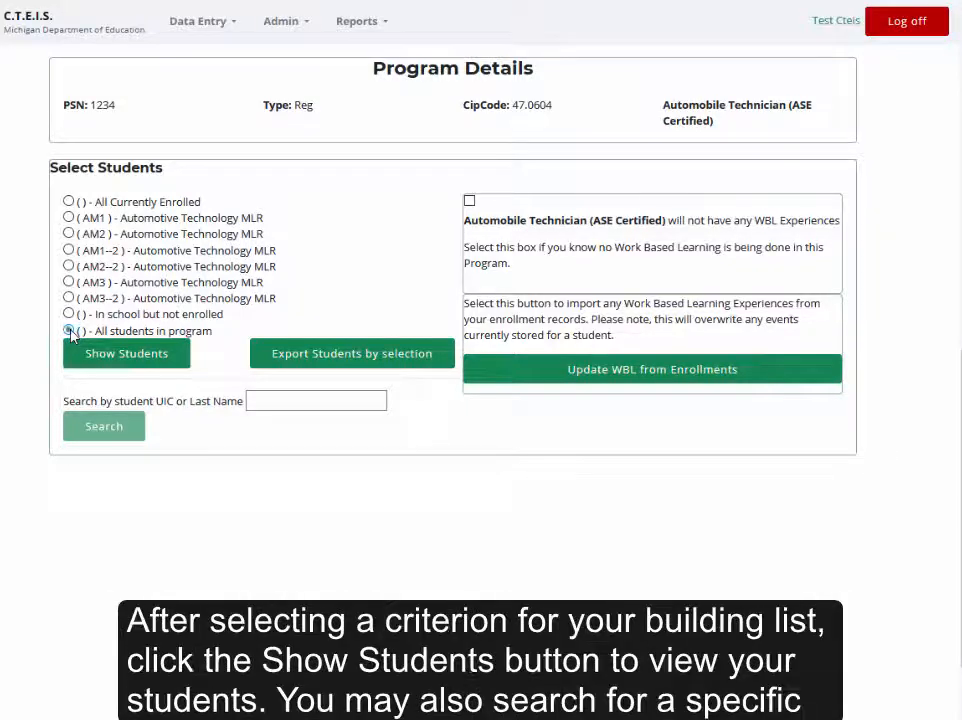
pyautogui.click(175, 365)
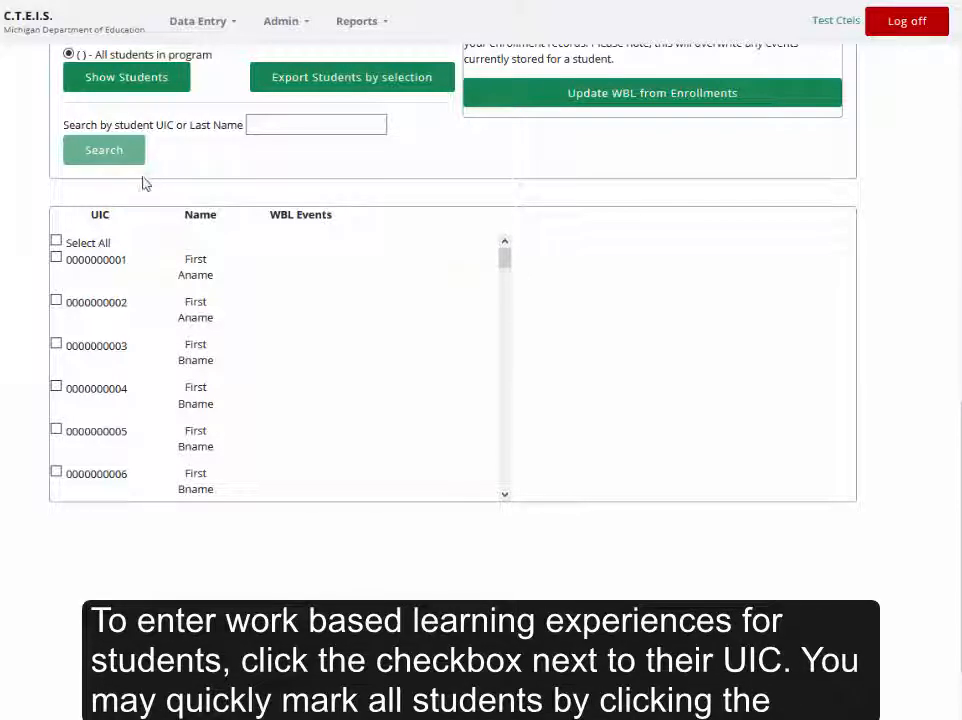
# Select all listed students and overwrite their work based learning events with the codes ATEPY.
pyautogui.click(57, 261)
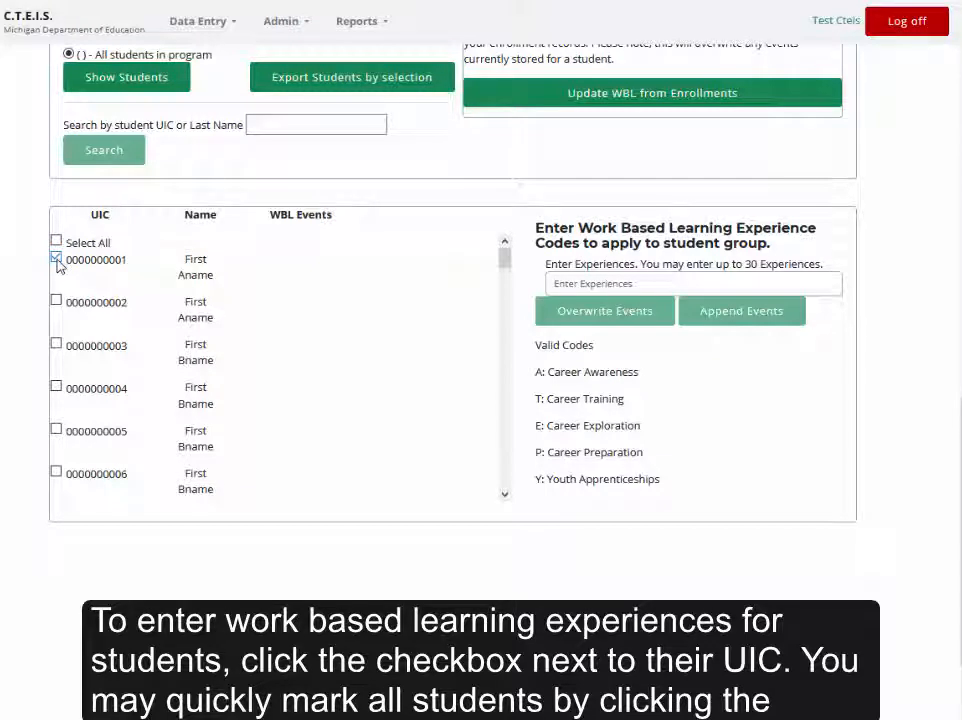
pyautogui.click(57, 302)
pyautogui.click(57, 242)
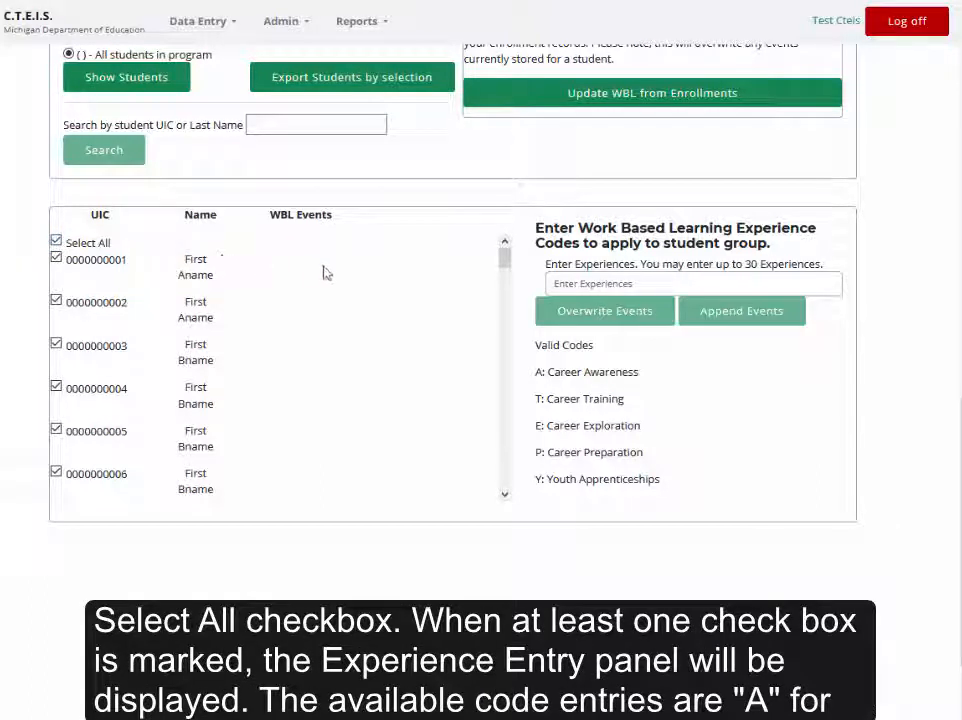
pyautogui.click(543, 284)
pyautogui.write('A')
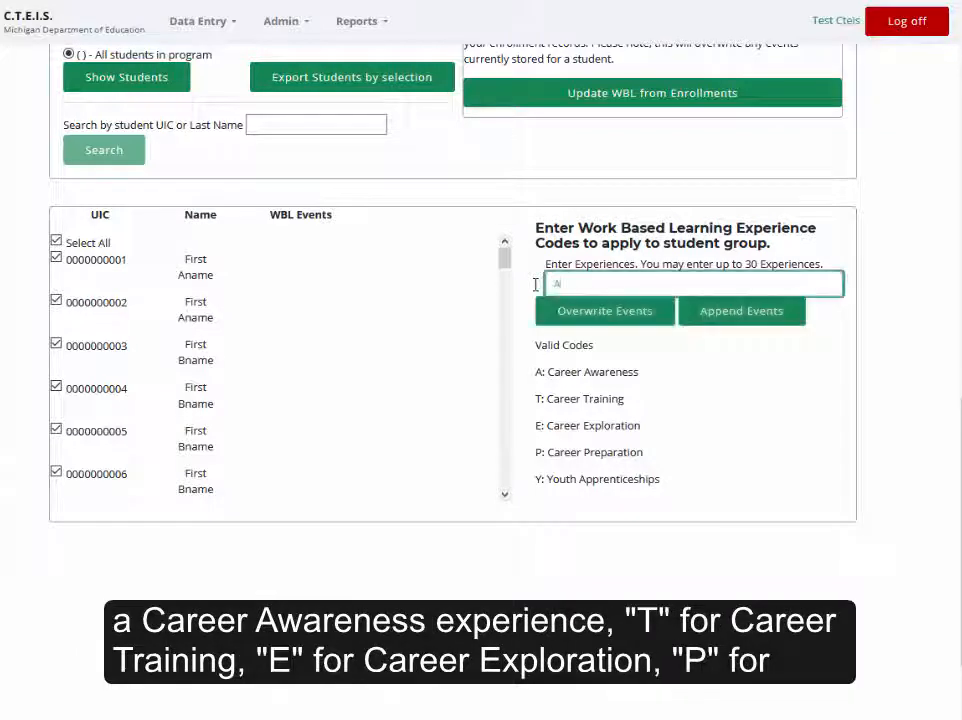
pyautogui.write('T')
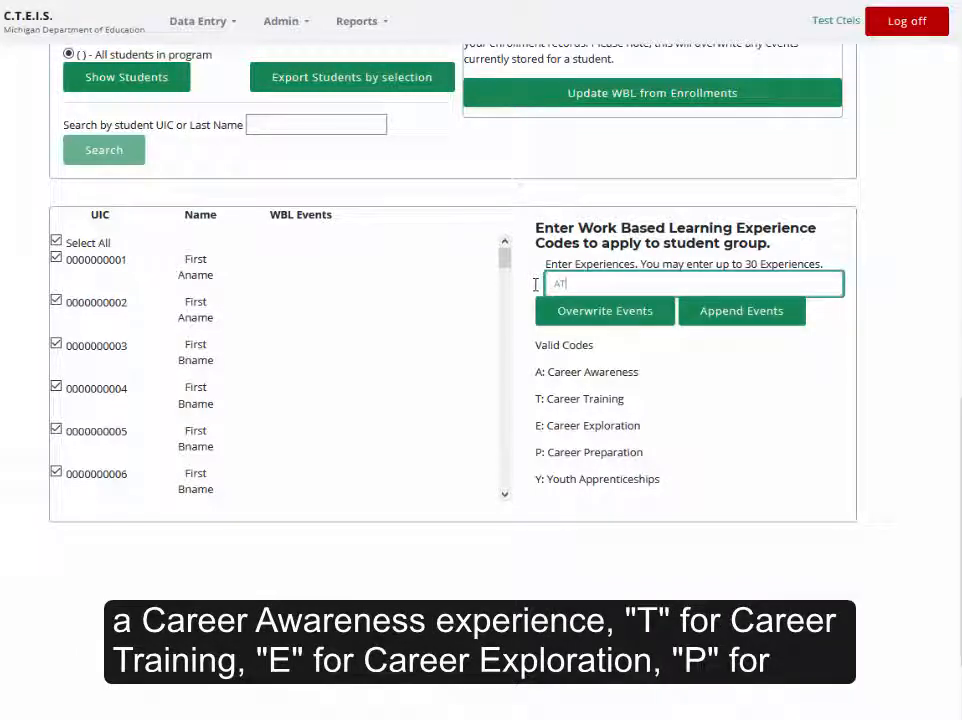
pyautogui.write('EP')
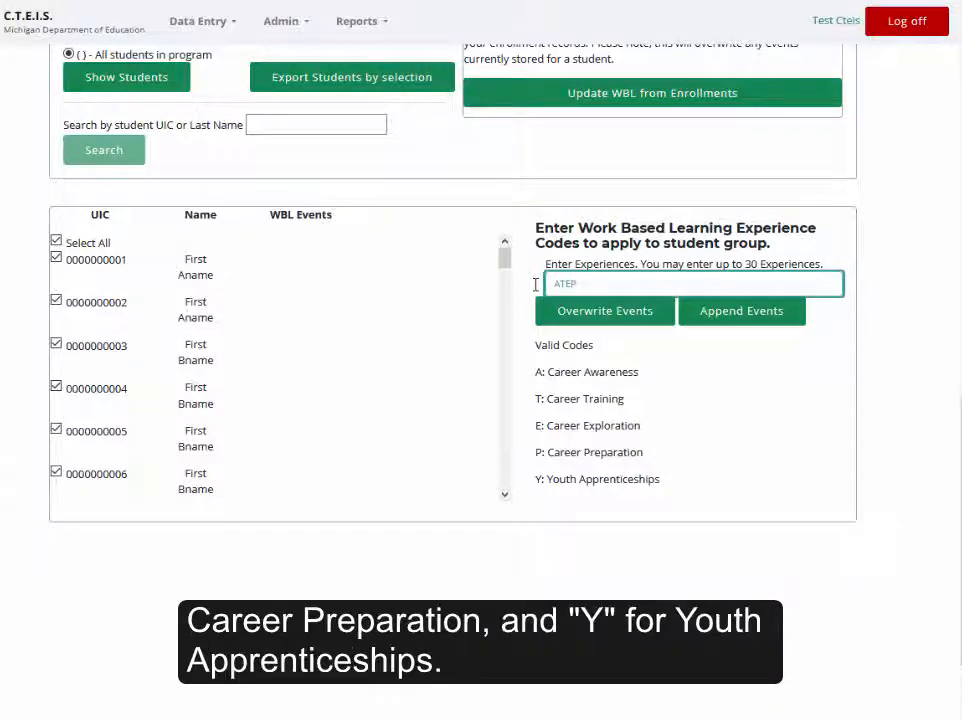
pyautogui.write('Y')
pyautogui.click(535, 285)
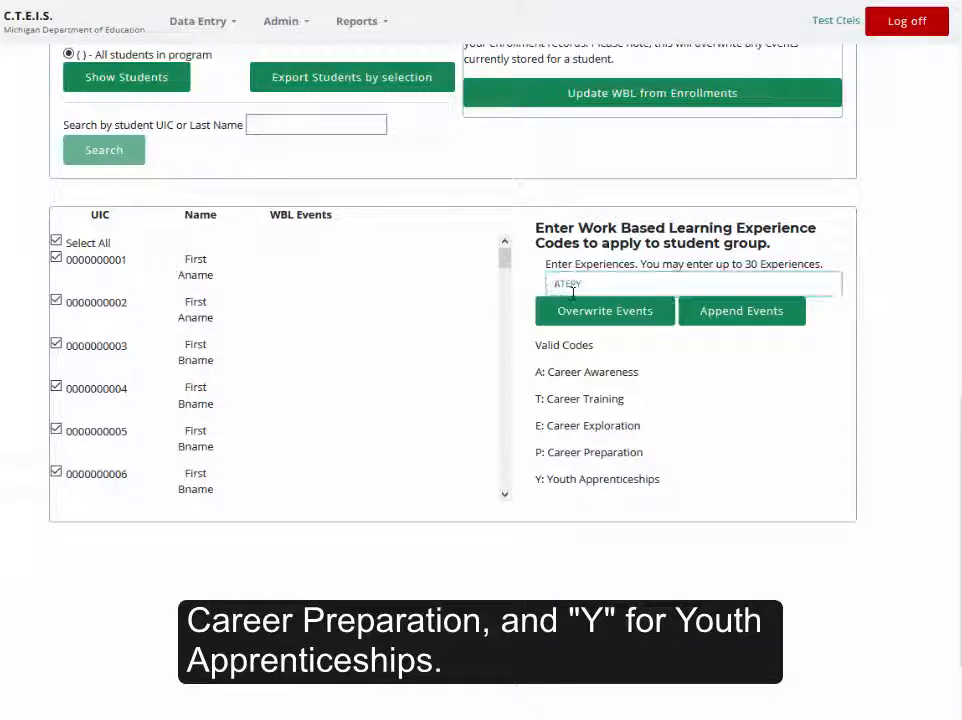
pyautogui.click(660, 316)
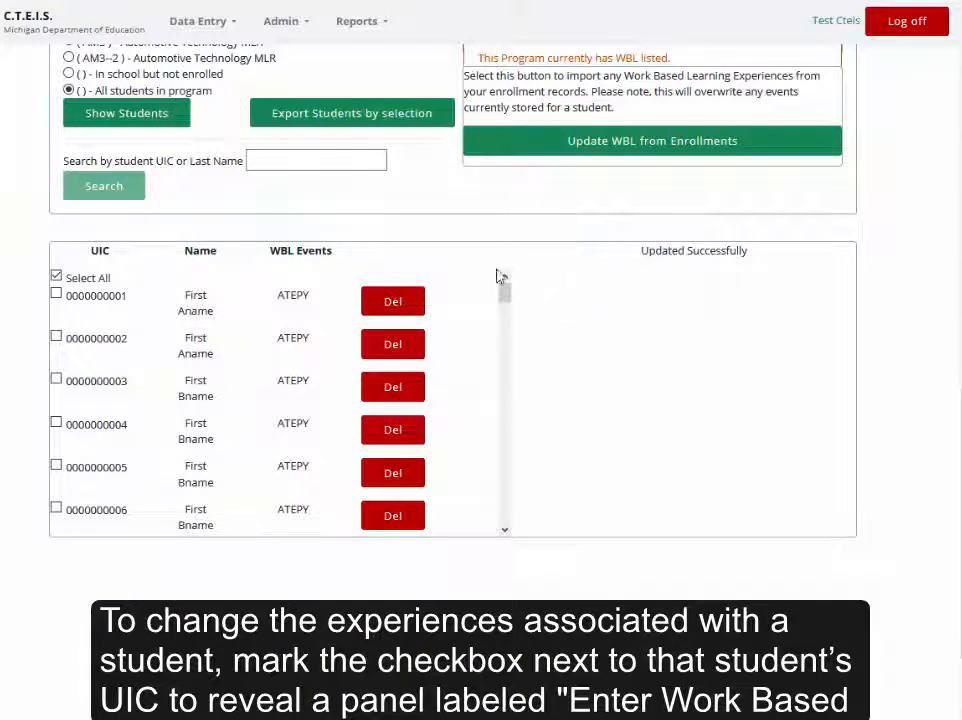
# Append the experience codes AAEYPP to the first student's existing work based learning events.
pyautogui.click(56, 295)
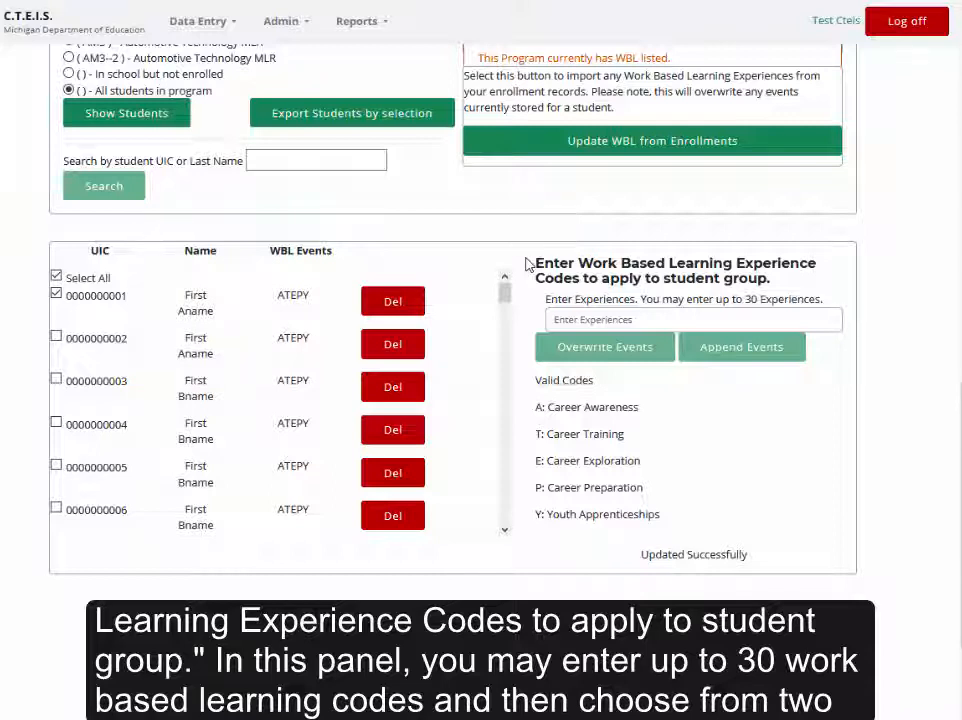
pyautogui.click(530, 319)
pyautogui.write('A')
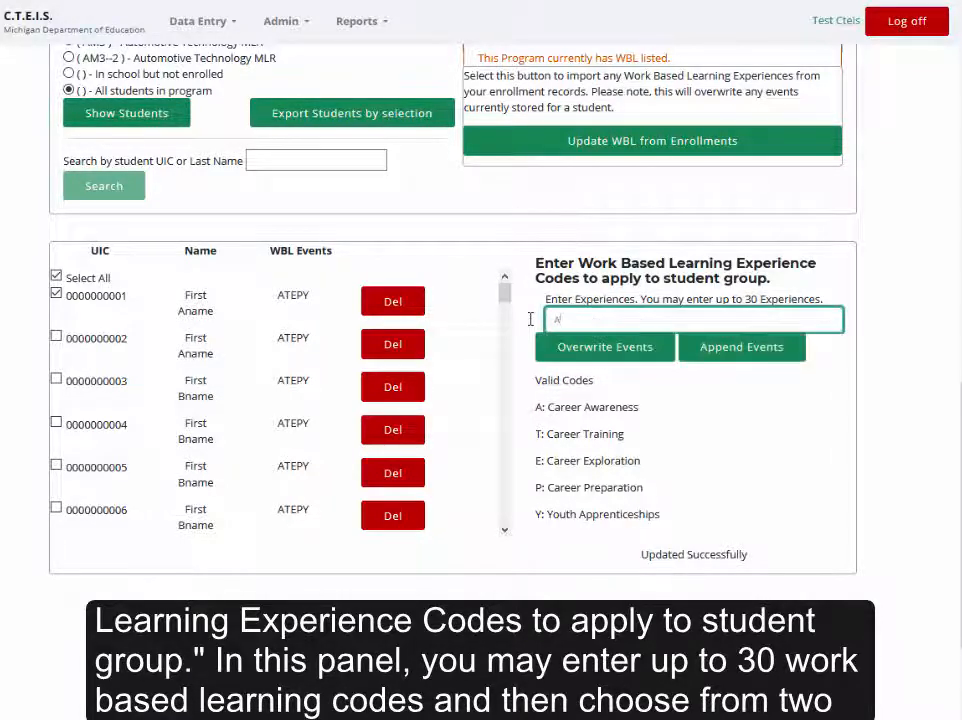
pyautogui.write('AE')
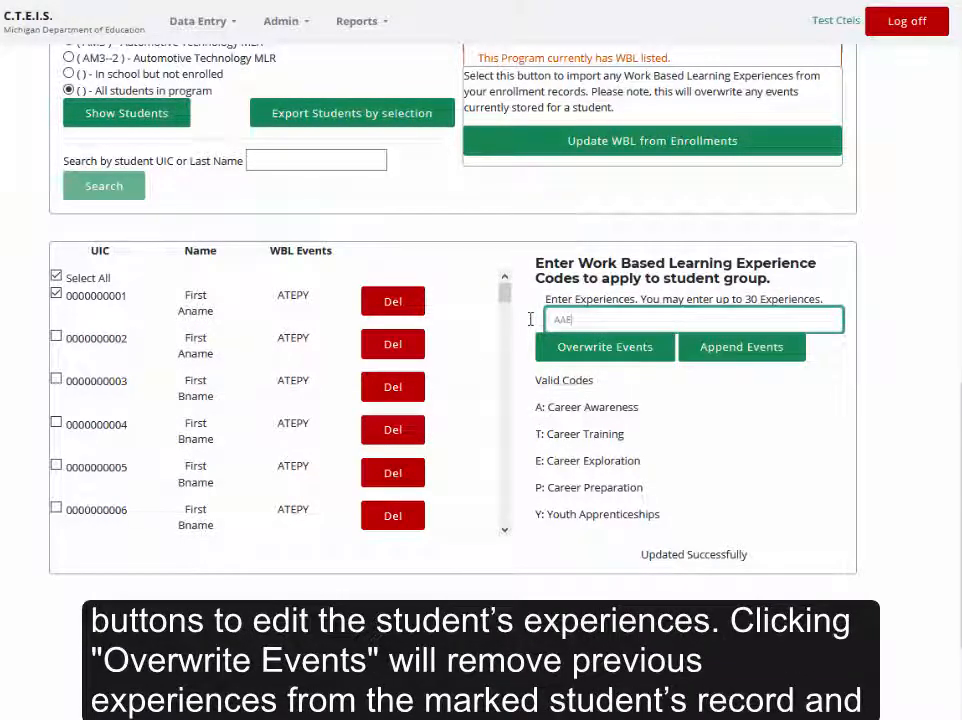
pyautogui.write('YPP')
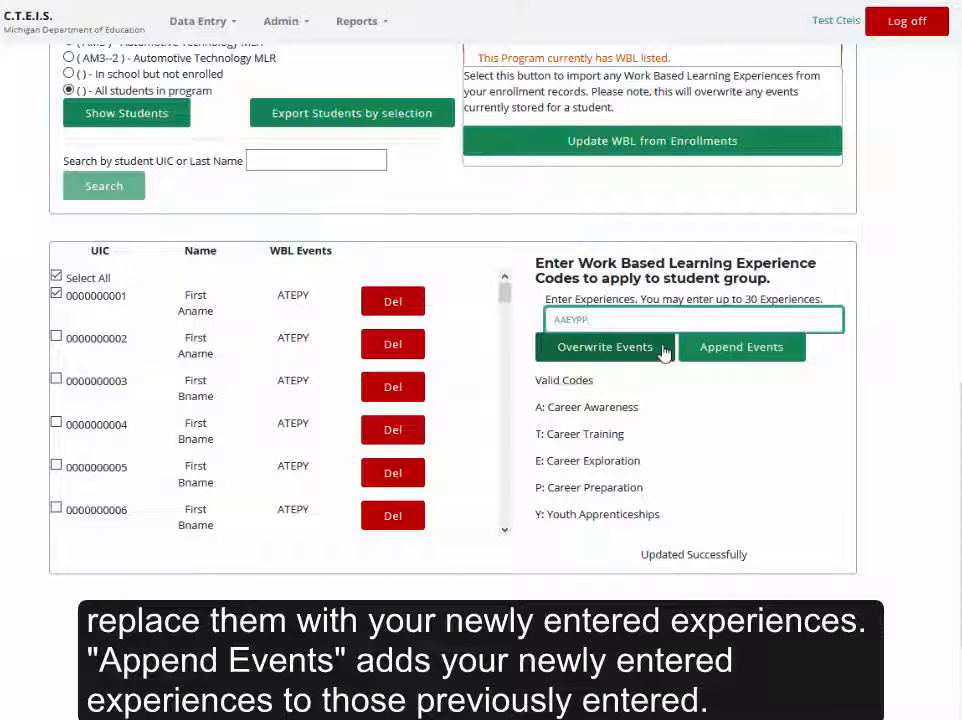
pyautogui.click(795, 358)
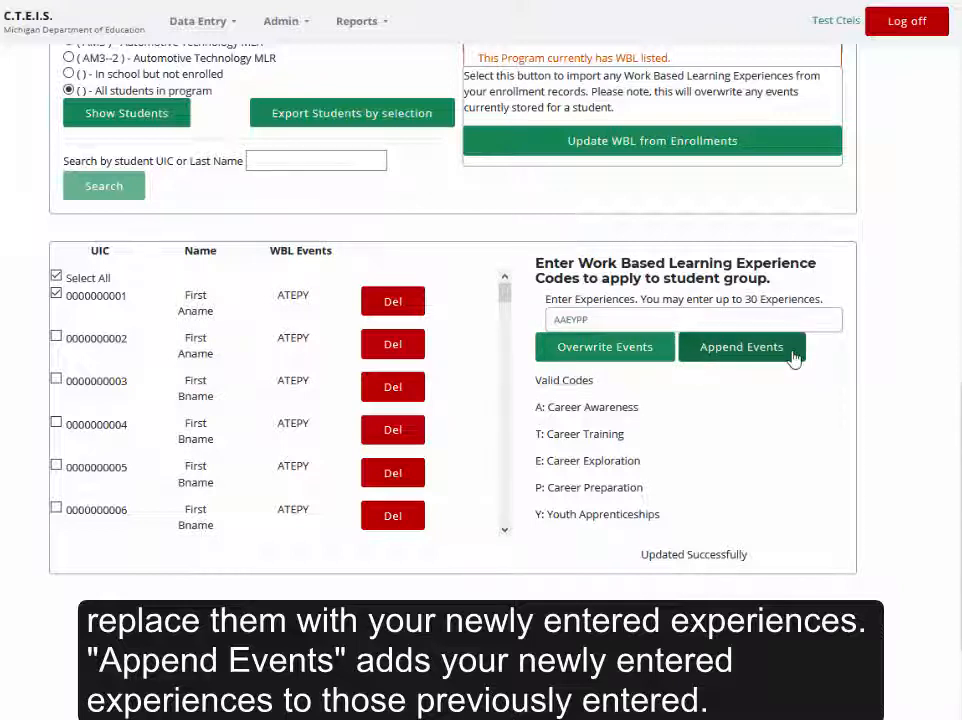
pyautogui.click(795, 358)
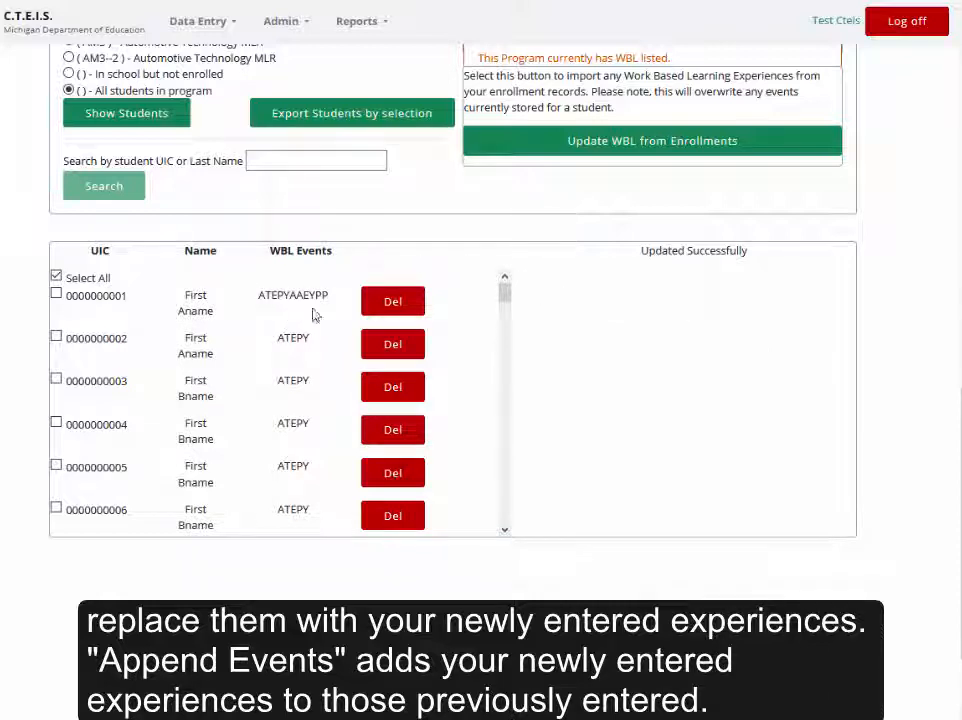
# Delete all work based learning events of the first student in the list.
pyautogui.click(415, 315)
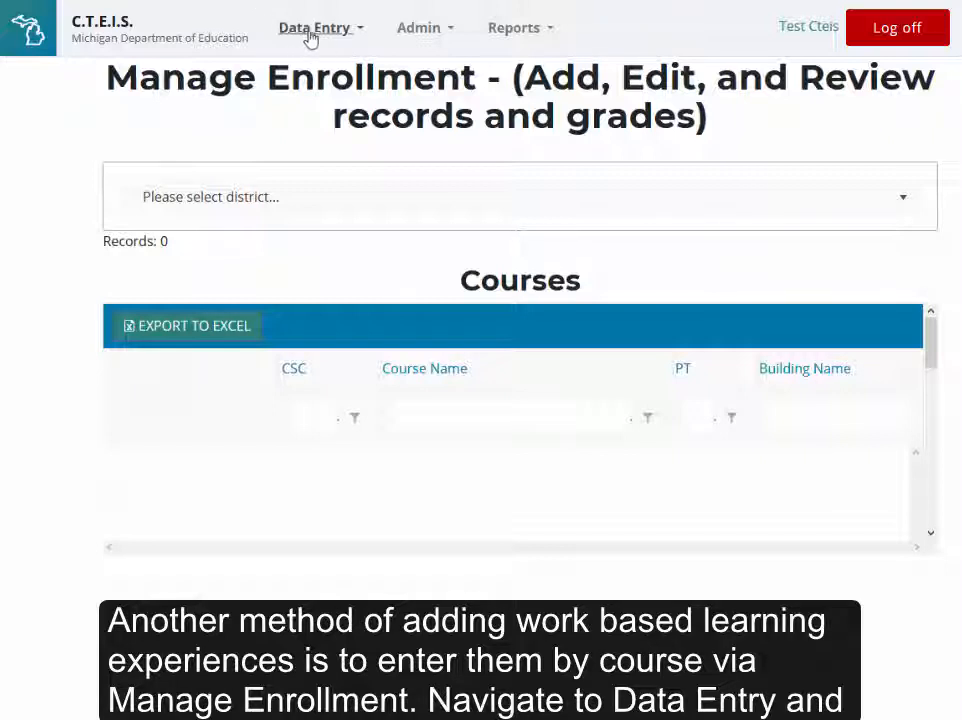
# Open Manage Enrollment for Oakland Schools and display the enrolled students of the Computer Programming course 31002-1.
pyautogui.click(343, 40)
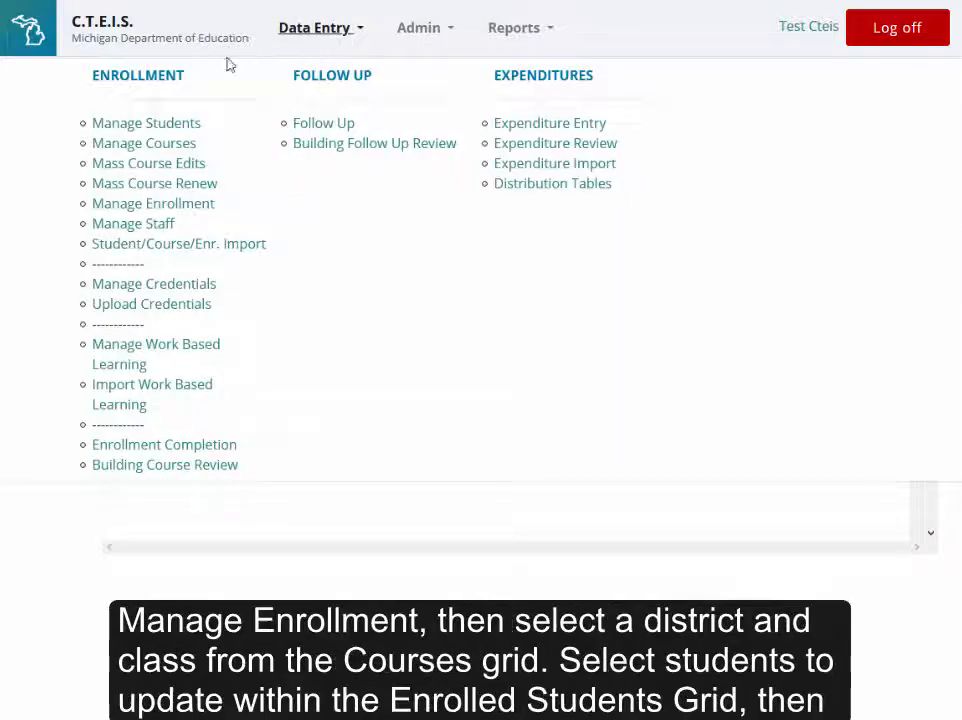
pyautogui.click(204, 216)
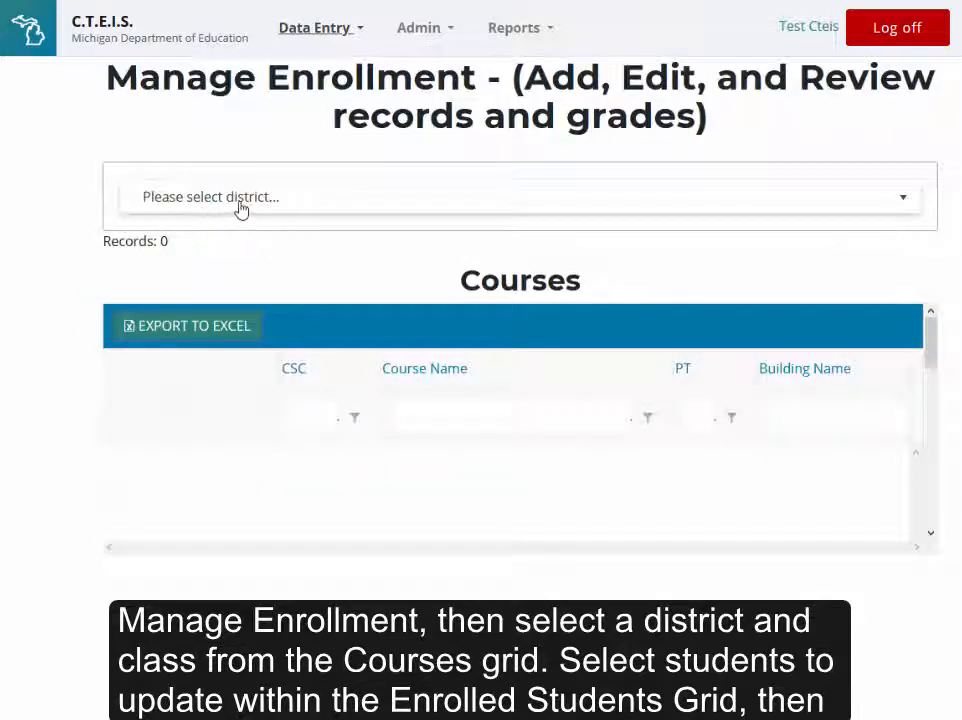
pyautogui.click(414, 212)
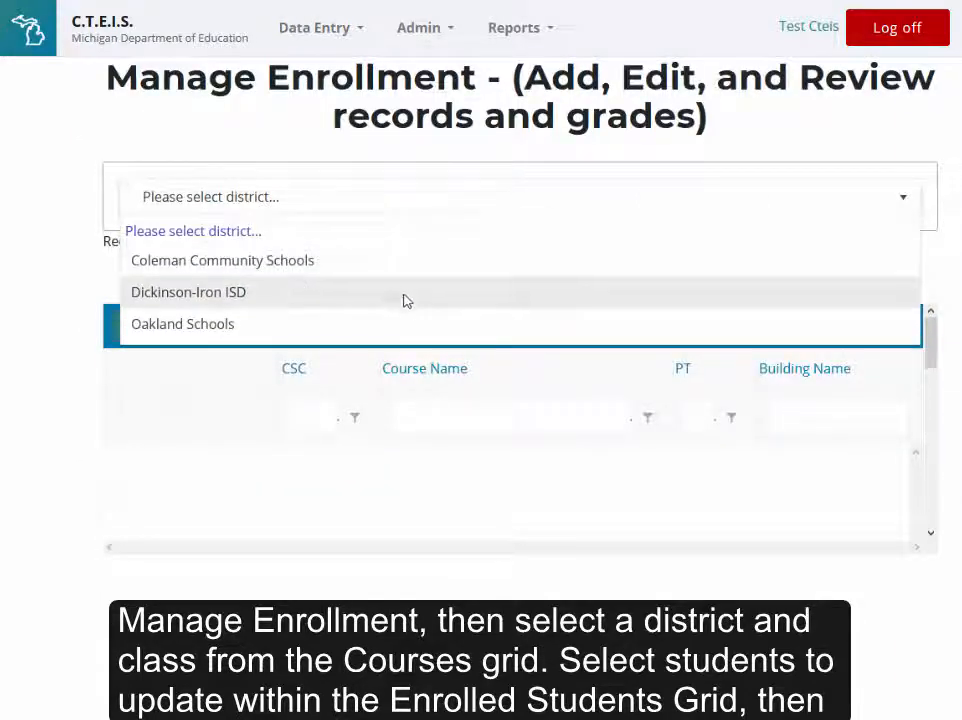
pyautogui.click(405, 328)
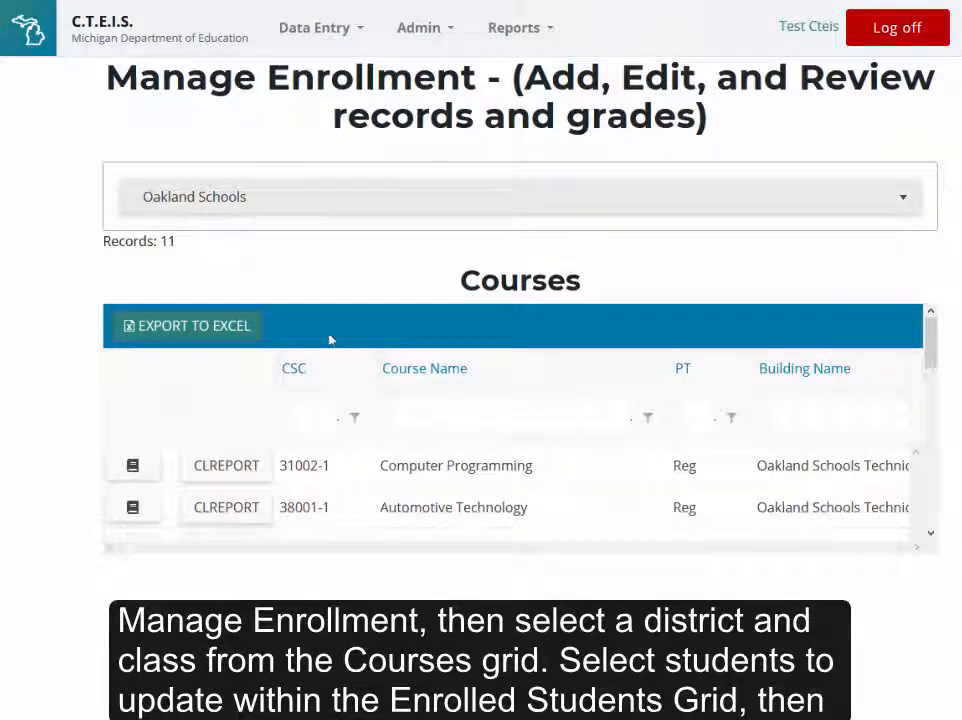
pyautogui.click(150, 477)
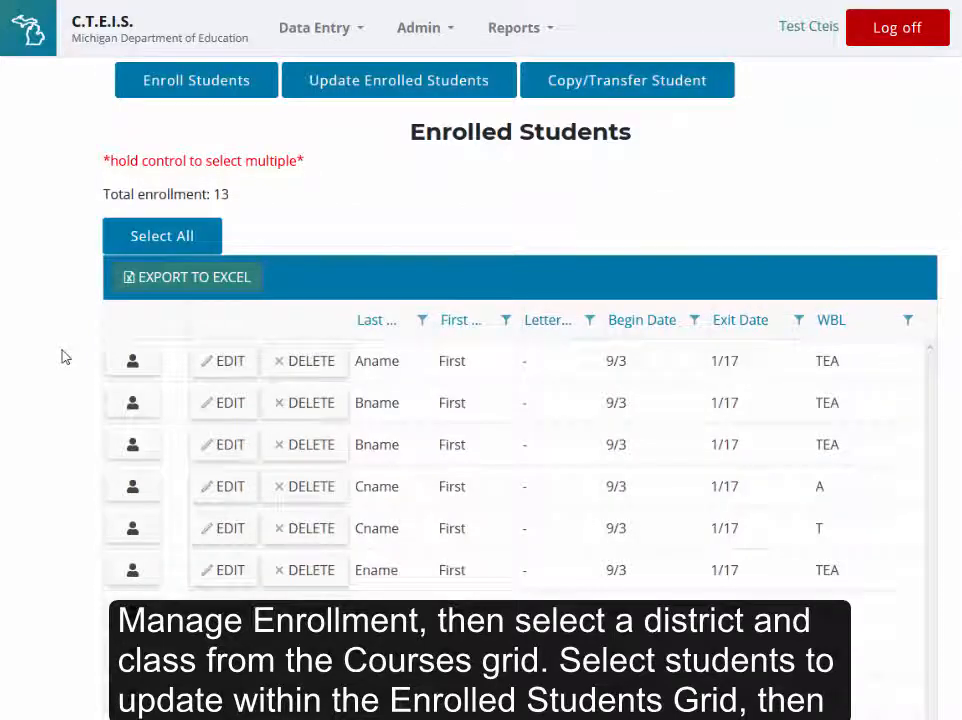
# Select the first four enrolled students and update their work based learning codes to YPY.
pyautogui.click(173, 370)
pyautogui.keyDown('ctrl'); pyautogui.click(172, 404); pyautogui.keyUp('ctrl')
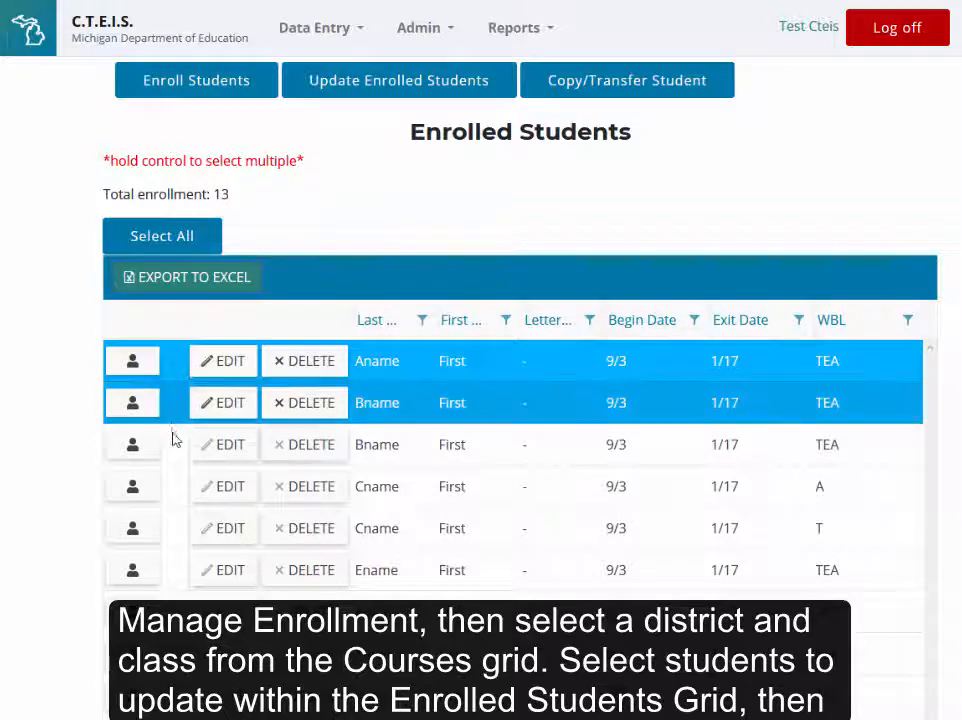
pyautogui.keyDown('ctrl'); pyautogui.click(173, 453); pyautogui.keyUp('ctrl')
pyautogui.keyDown('ctrl'); pyautogui.click(177, 487); pyautogui.keyUp('ctrl')
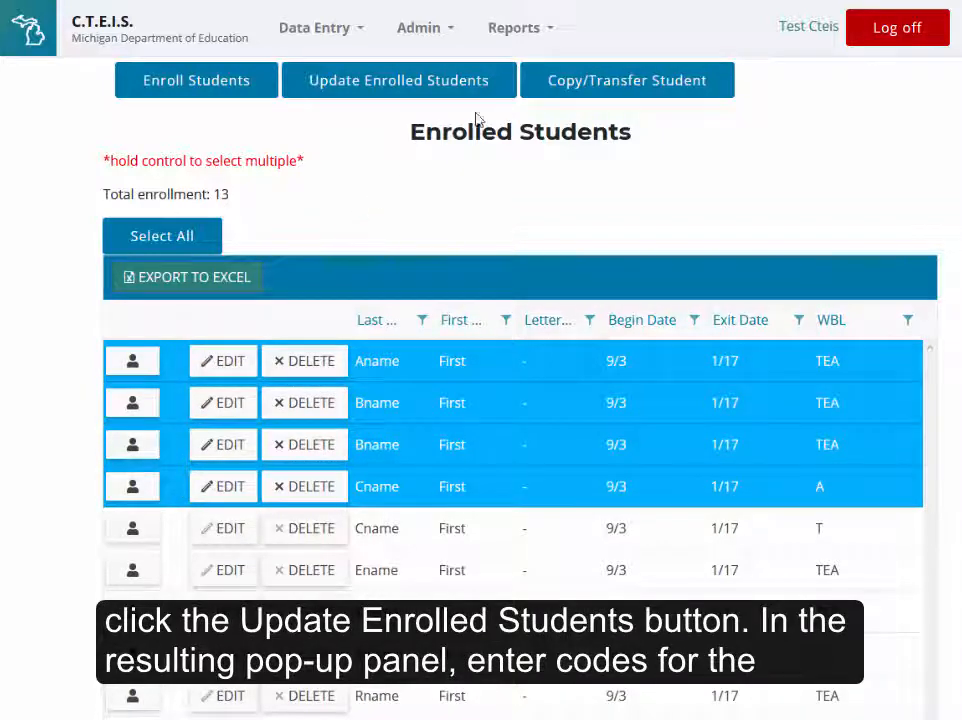
pyautogui.click(505, 92)
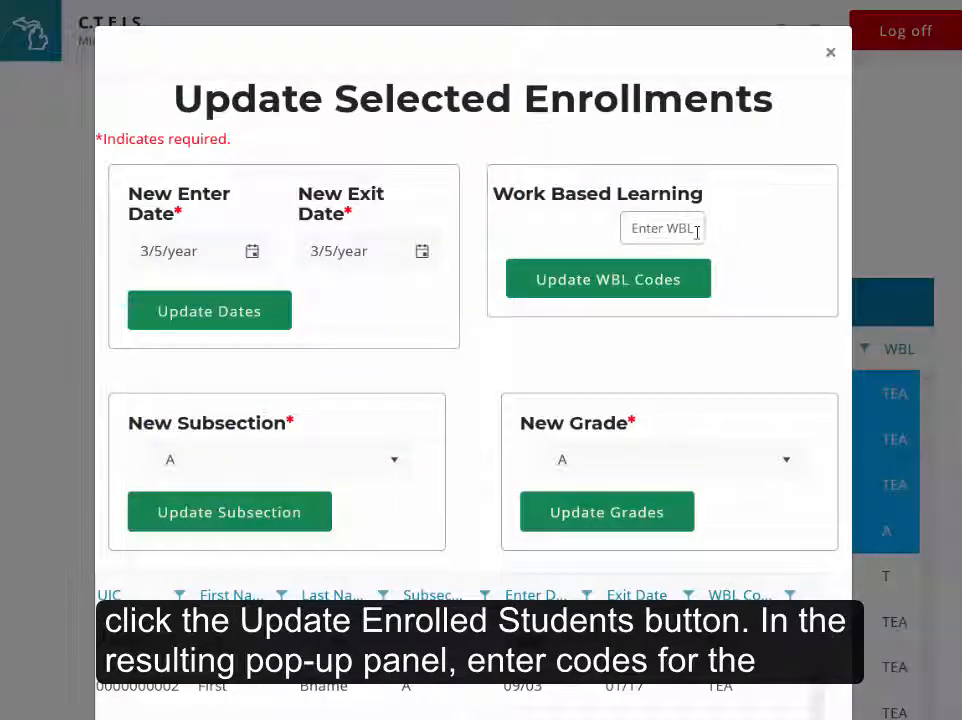
pyautogui.click(697, 230)
pyautogui.write('Y')
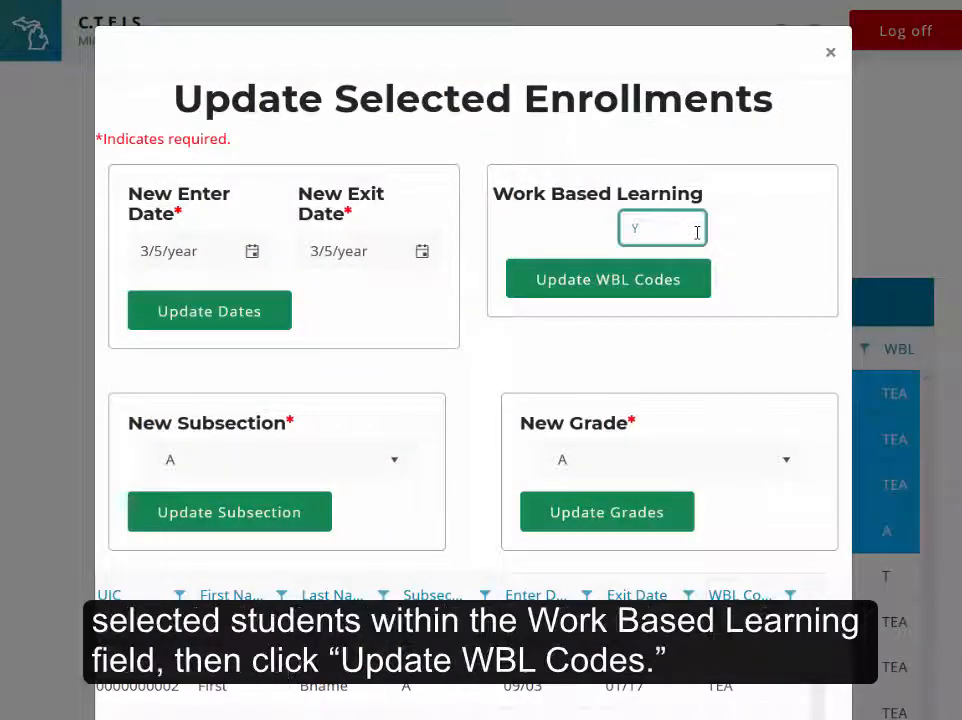
pyautogui.write('PY')
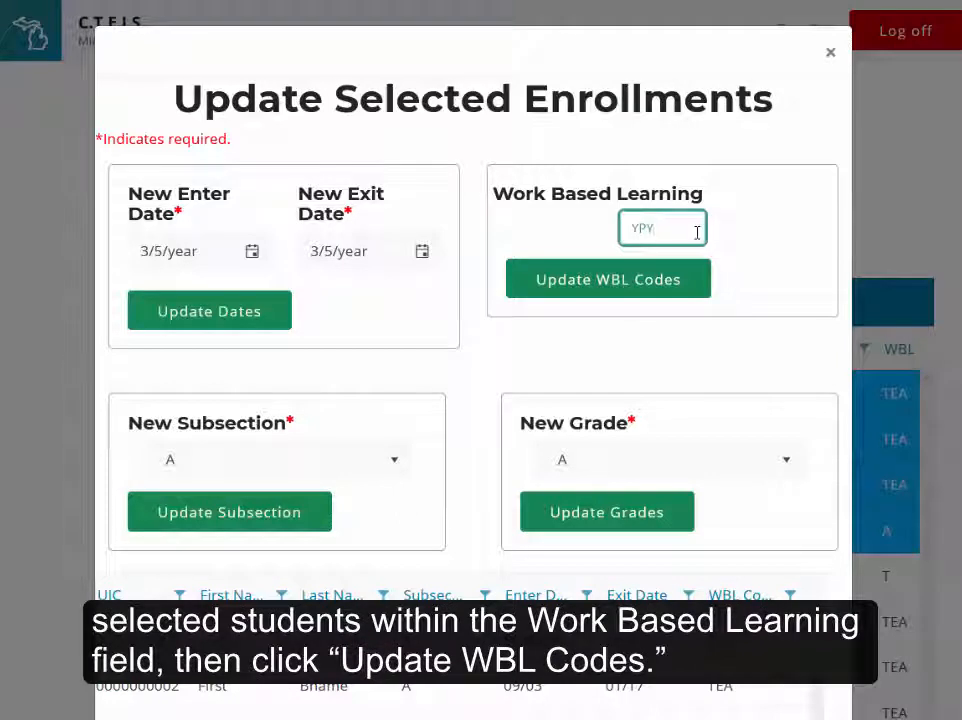
pyautogui.click(697, 285)
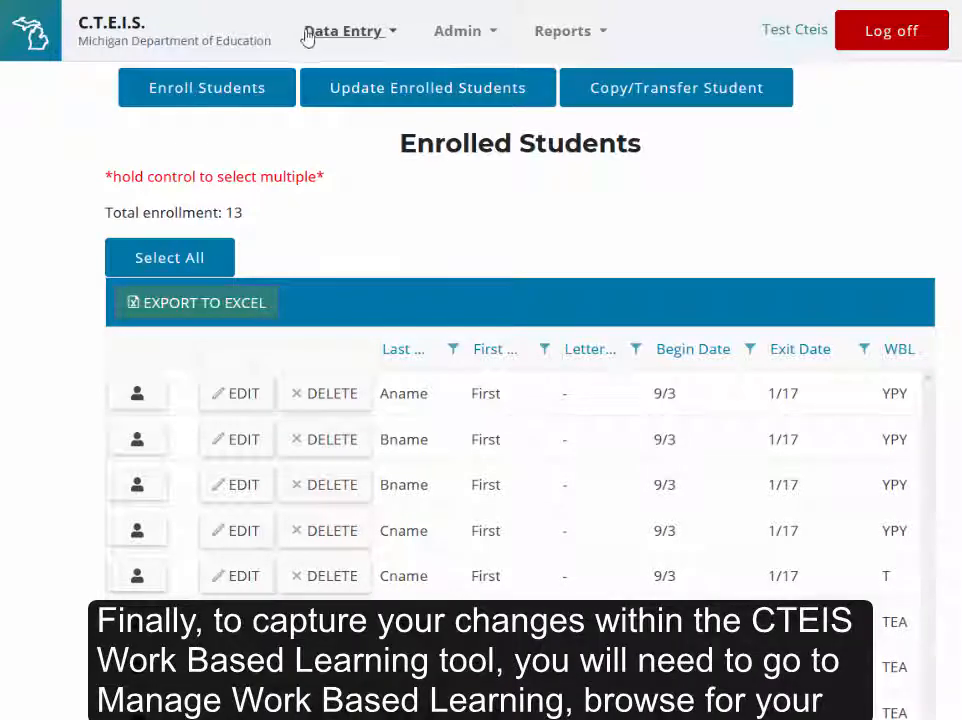
# In Manage Work Based Learning, update the WBL from enrollments for Oakland Schools' Computer Programming/Programmer program, PSN 19485.
pyautogui.click(378, 41)
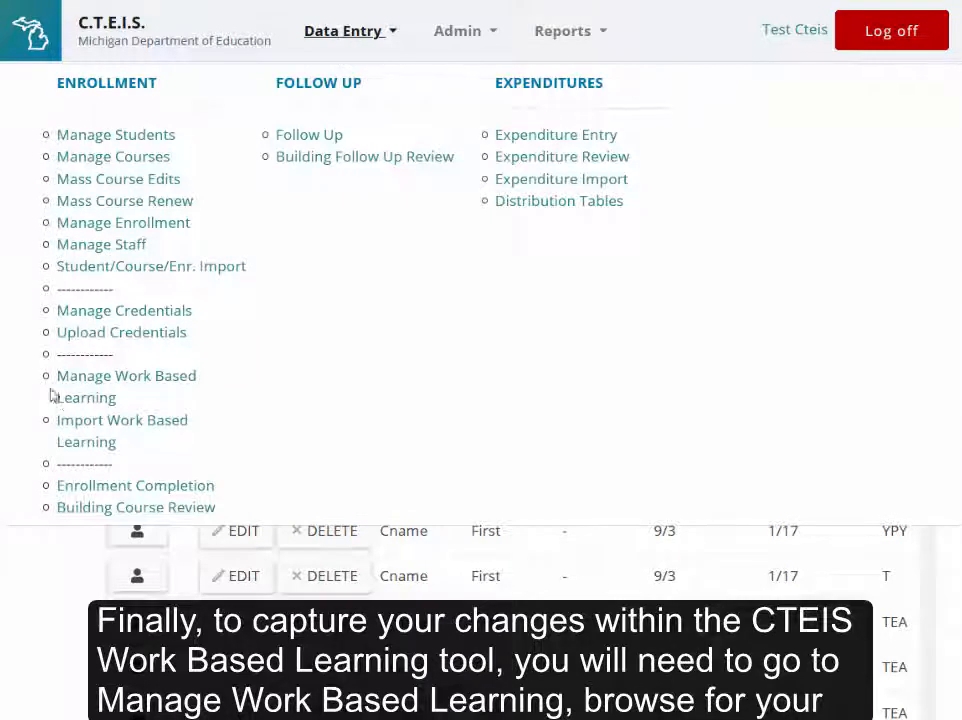
pyautogui.click(107, 404)
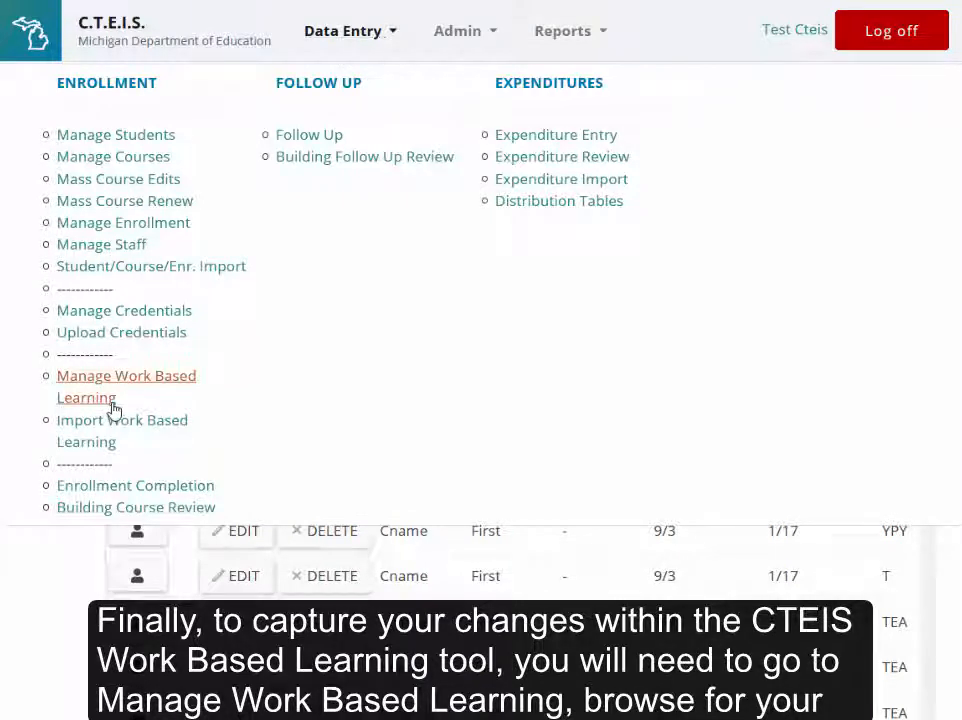
pyautogui.click(349, 145)
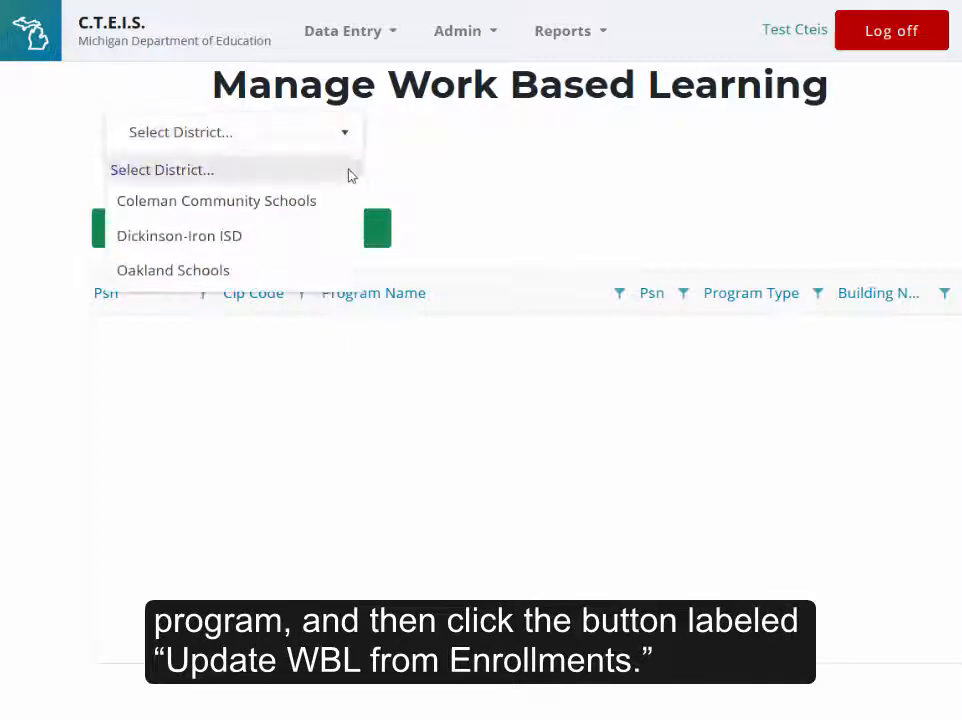
pyautogui.click(343, 276)
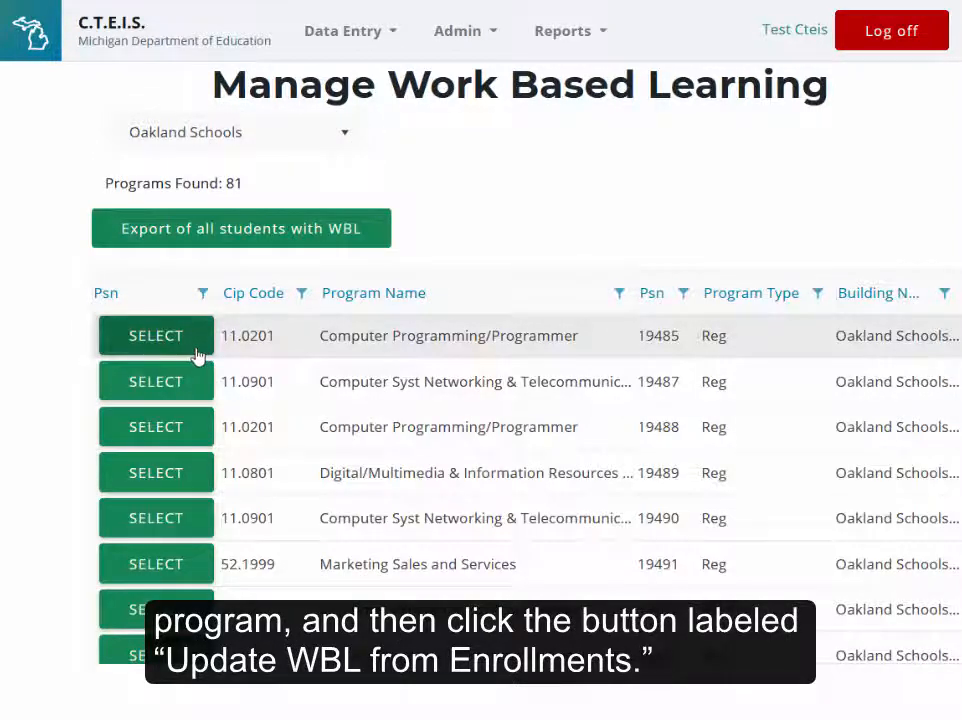
pyautogui.click(203, 355)
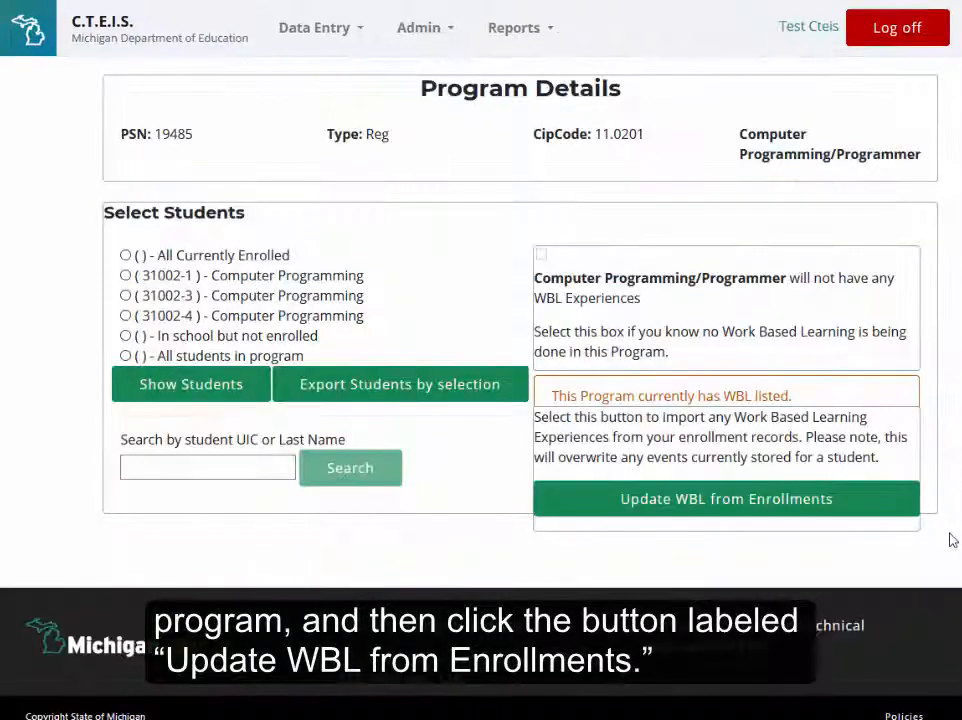
pyautogui.click(860, 499)
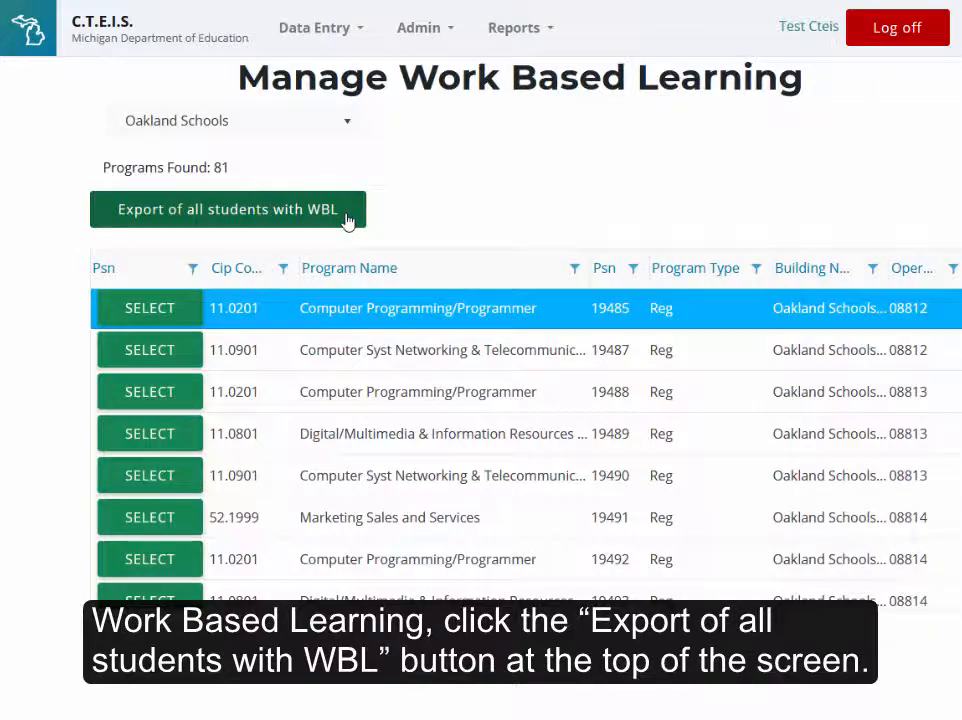
# Export all students with work based learning from Manage Work Based Learning to a spreadsheet.
pyautogui.click(347, 220)
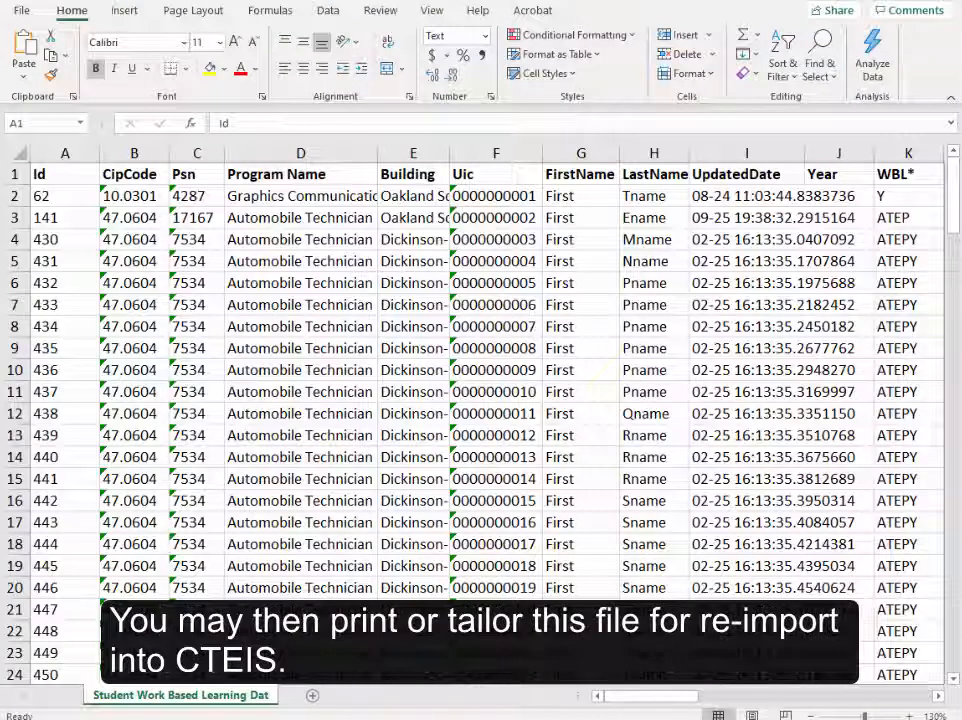